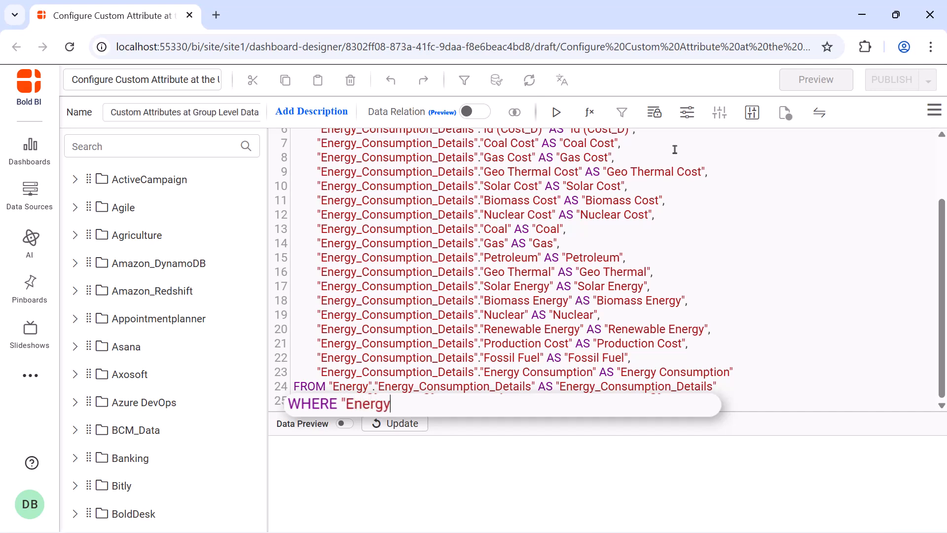
- Type the filter "Energy_Consumption_Details"."Sectors" IN ('${{:Sector}}') into the query's WHERE line
type("s\".\"Sectors\" IN ('$")
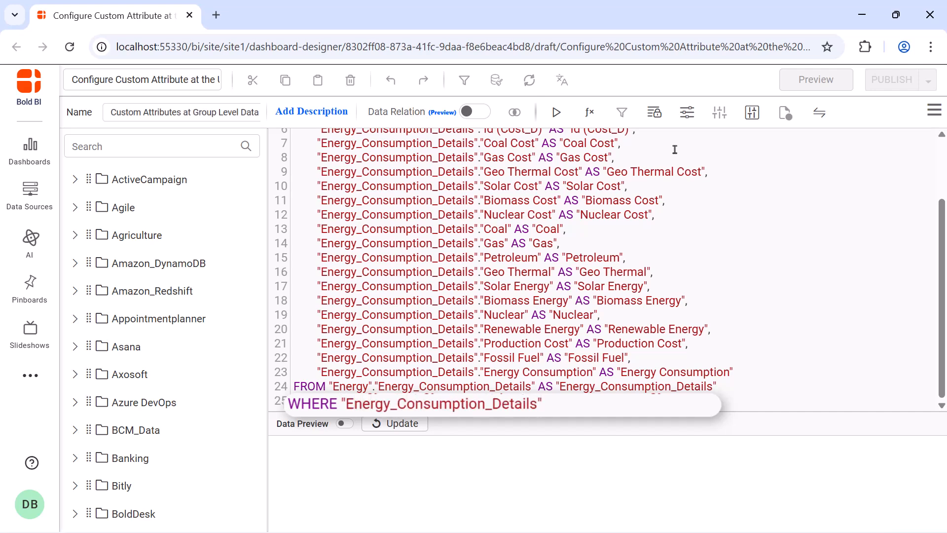
type("{{:Sector}}')")
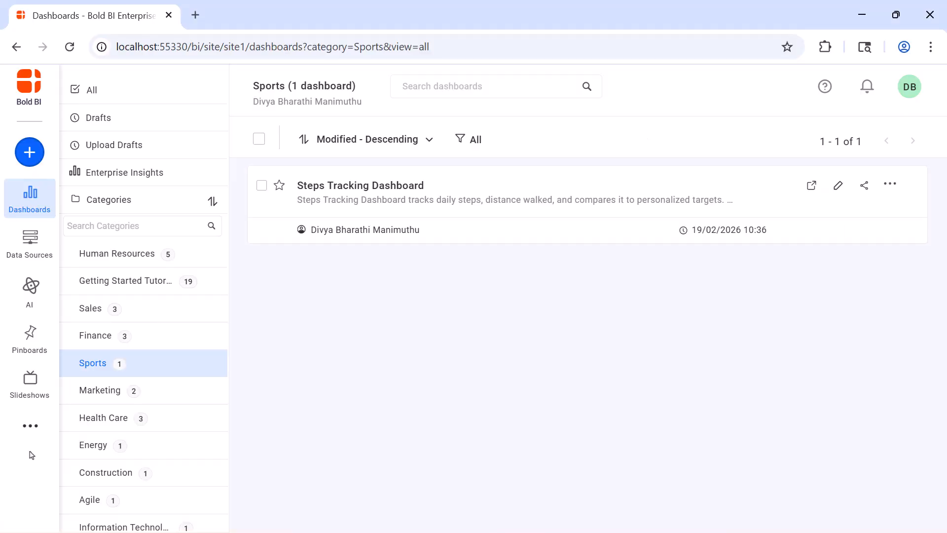
- Go to the Project Team group's details under Settings > Groups
left_click(30, 426)
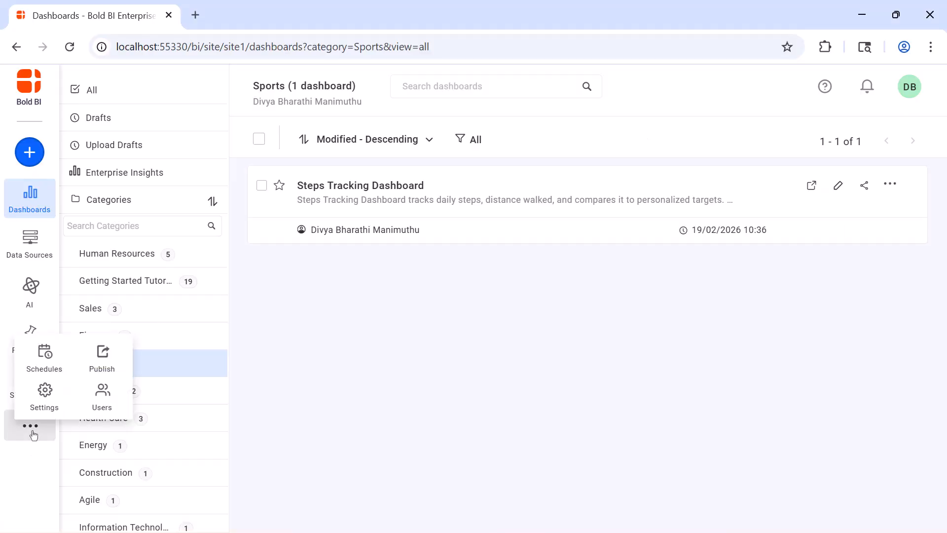
left_click(50, 408)
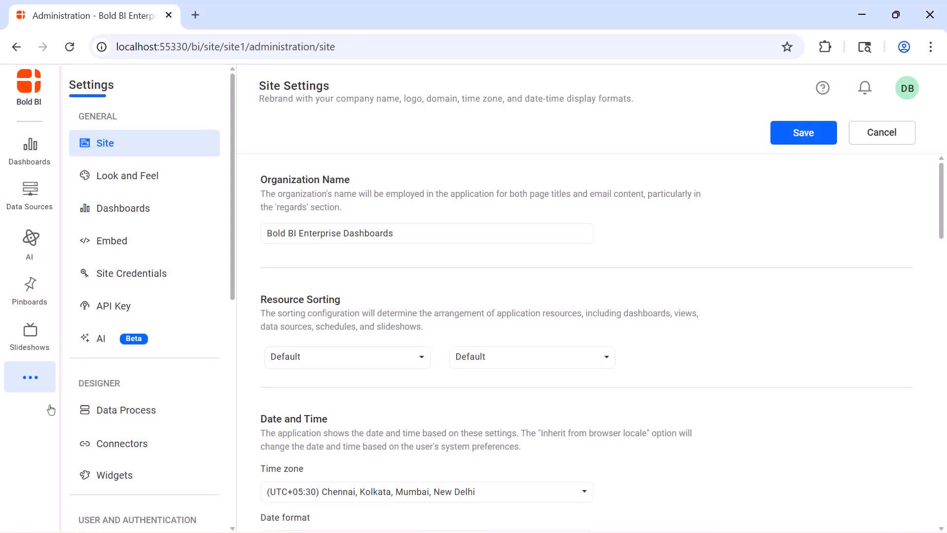
scroll(99, 375, "down", 5)
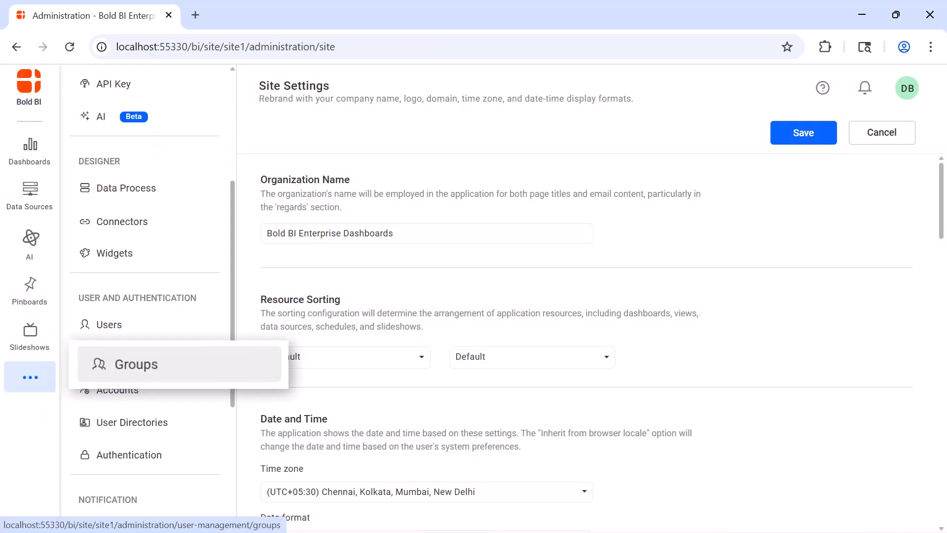
left_click(92, 368)
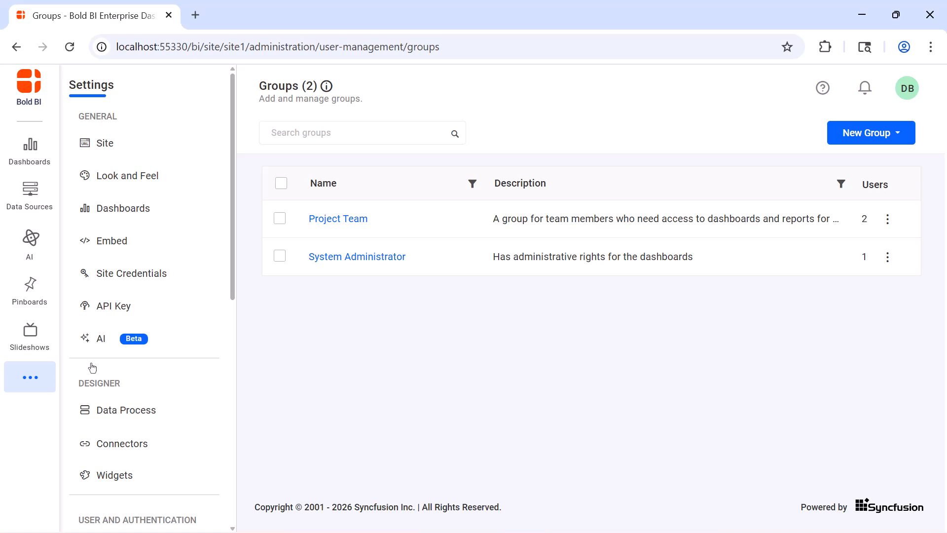
left_click(323, 220)
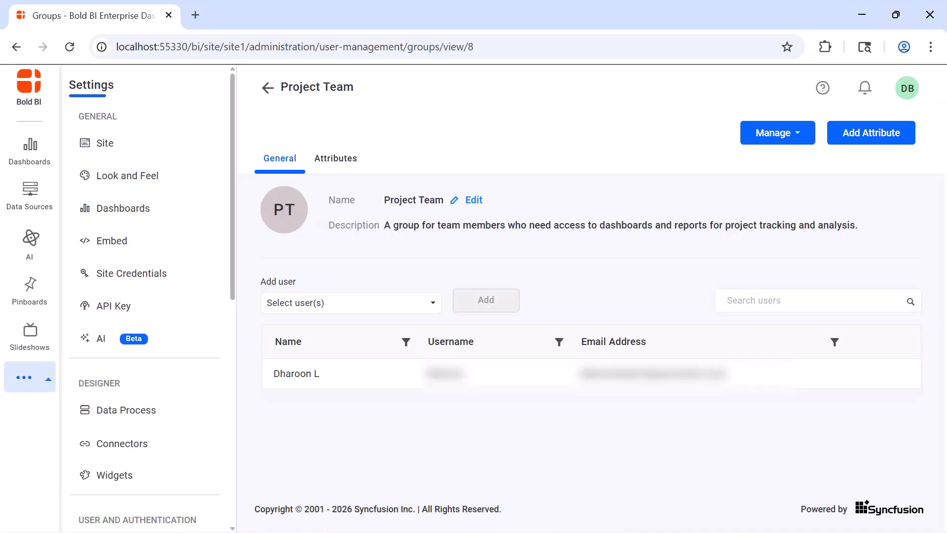
- Add a Sector attribute valued 'Residential','Commercial' with description 'Attribute for sector.'
left_click(841, 141)
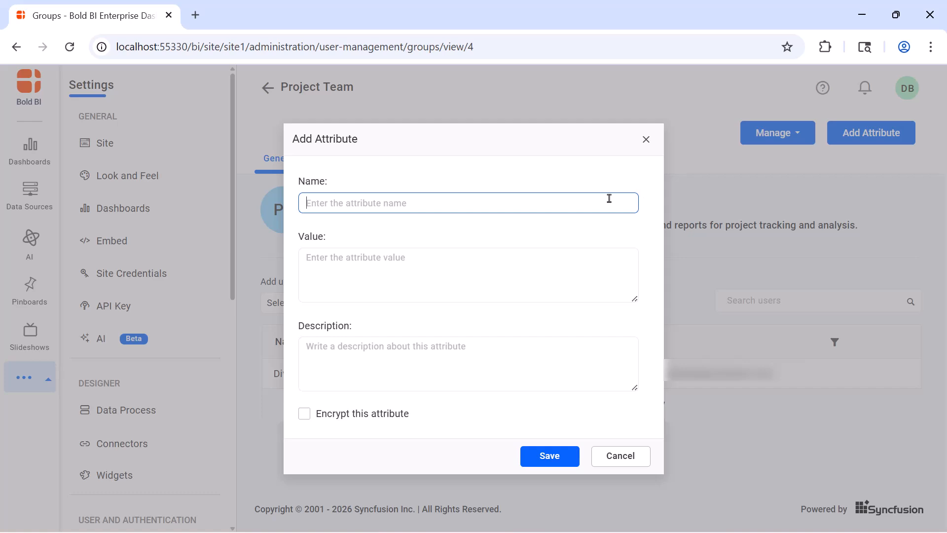
type("Sector")
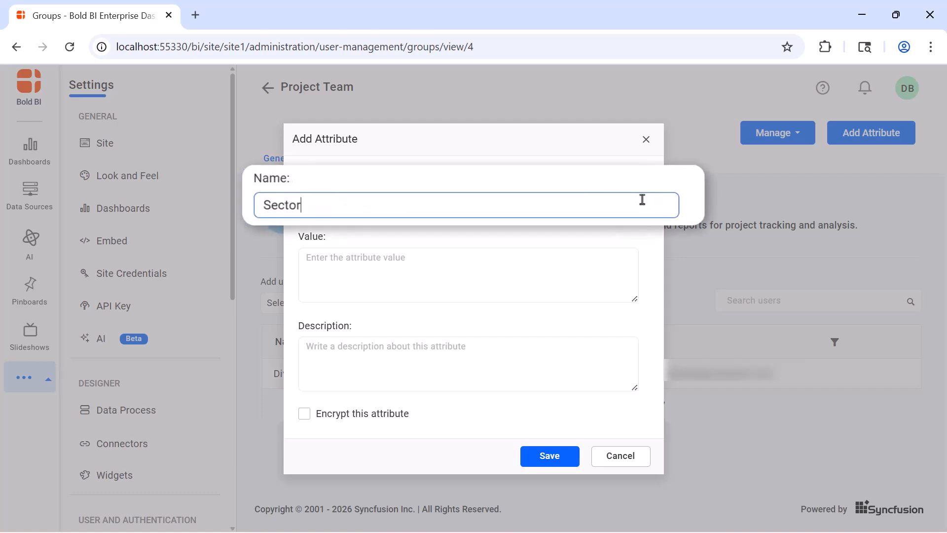
left_click(603, 255)
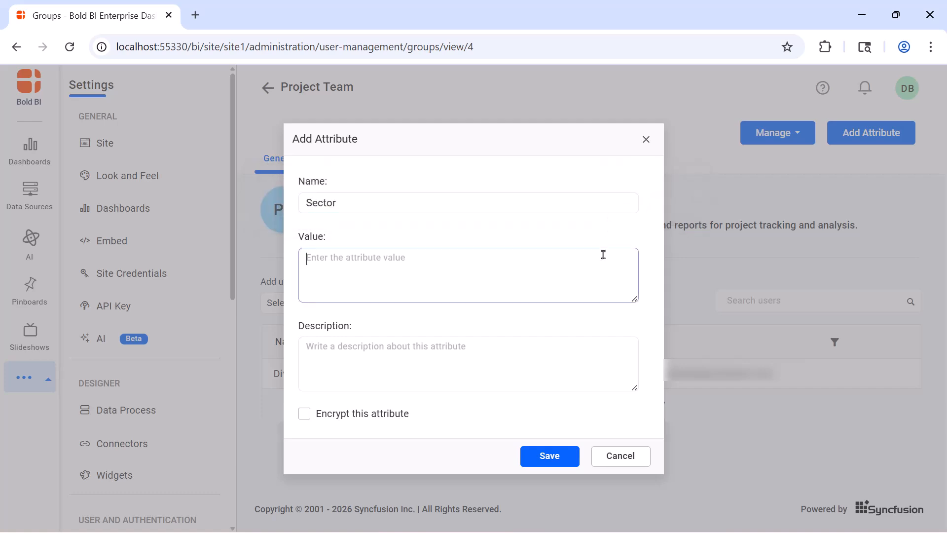
type("'Residential','Commercial'")
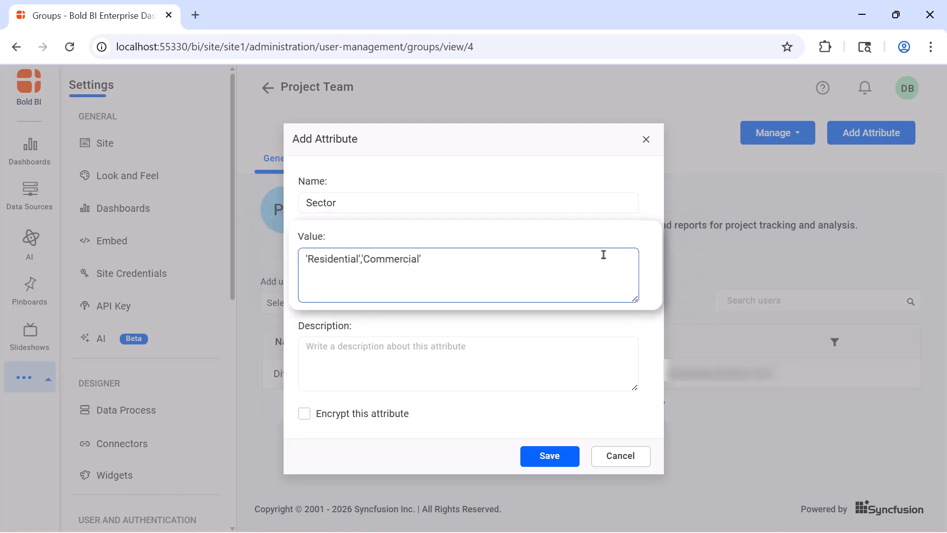
left_click(607, 338)
type("A")
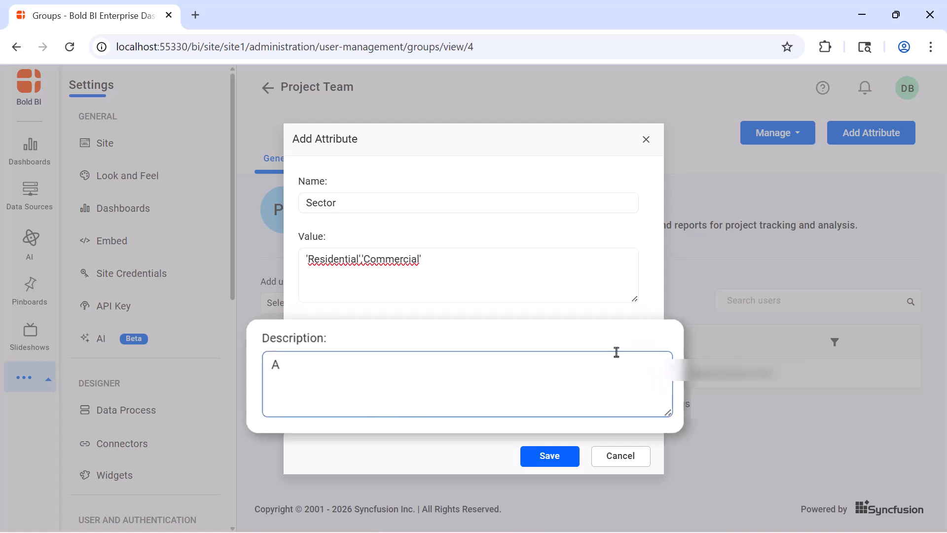
type("ttribute for sector.")
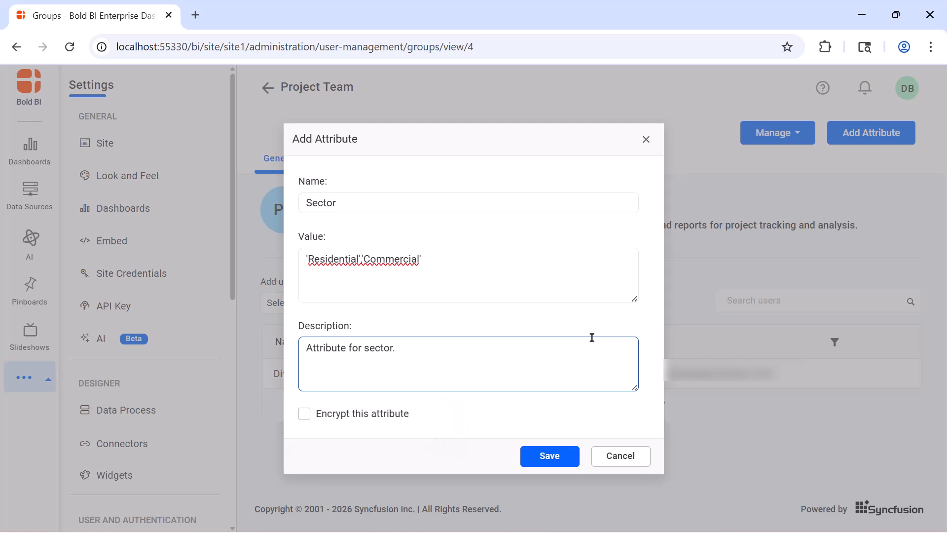
left_click(571, 458)
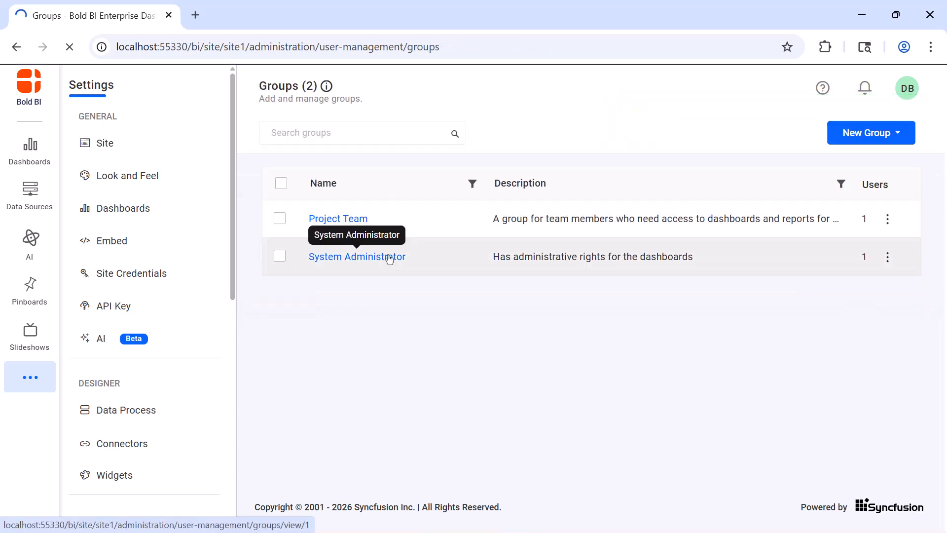
- Add a Sector attribute 'Traffic','Industrial' described 'Attribute for sector.' to System Administrator
left_click(388, 255)
left_click(852, 142)
type("Sector")
left_click(611, 256)
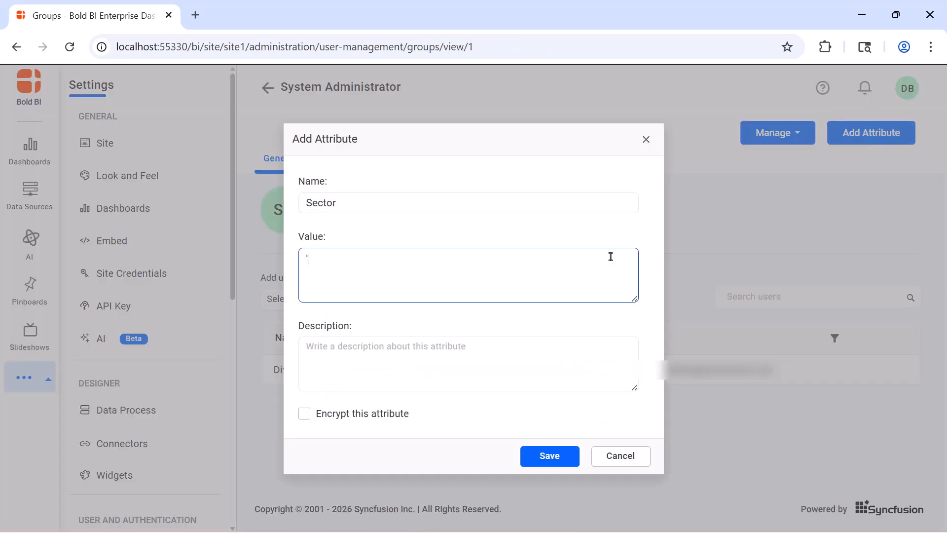
type("'Traffic','Industrial'")
left_click(592, 338)
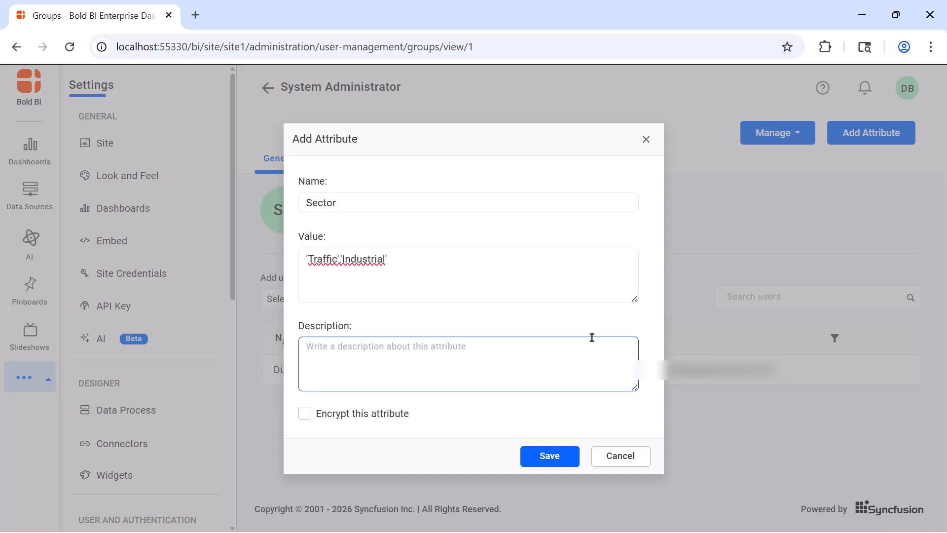
type("Attribute for sector.")
left_click(562, 460)
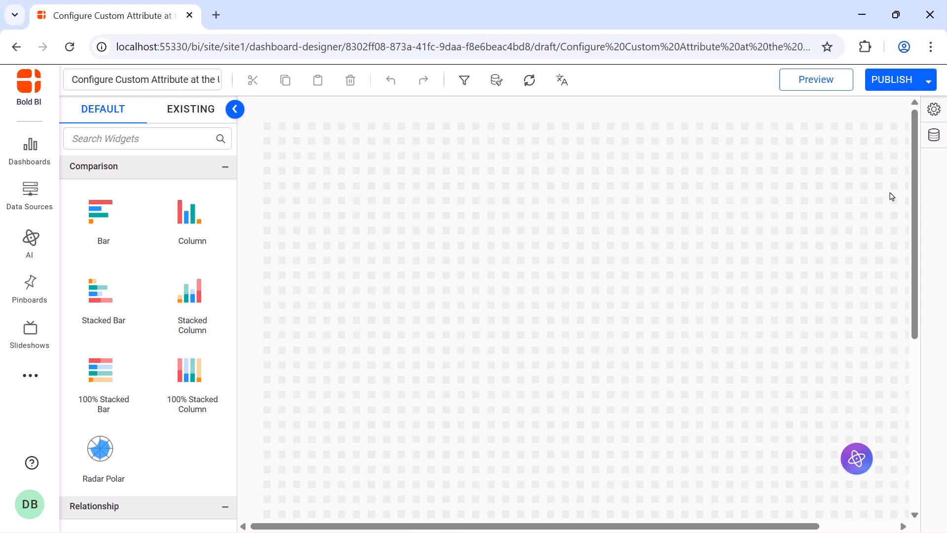
- Start a new PostgreSQL data source from the data sources panel
left_click(941, 148)
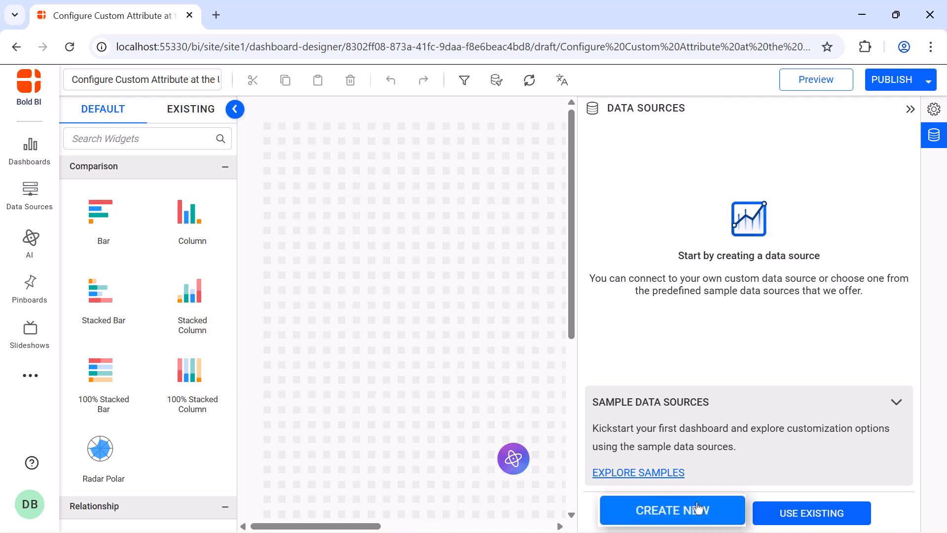
left_click(711, 510)
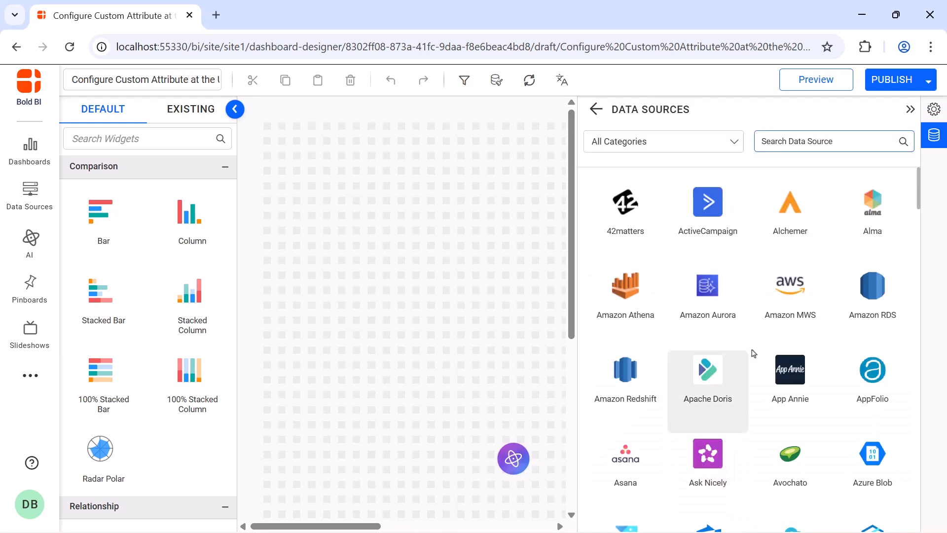
type("post")
left_click(725, 204)
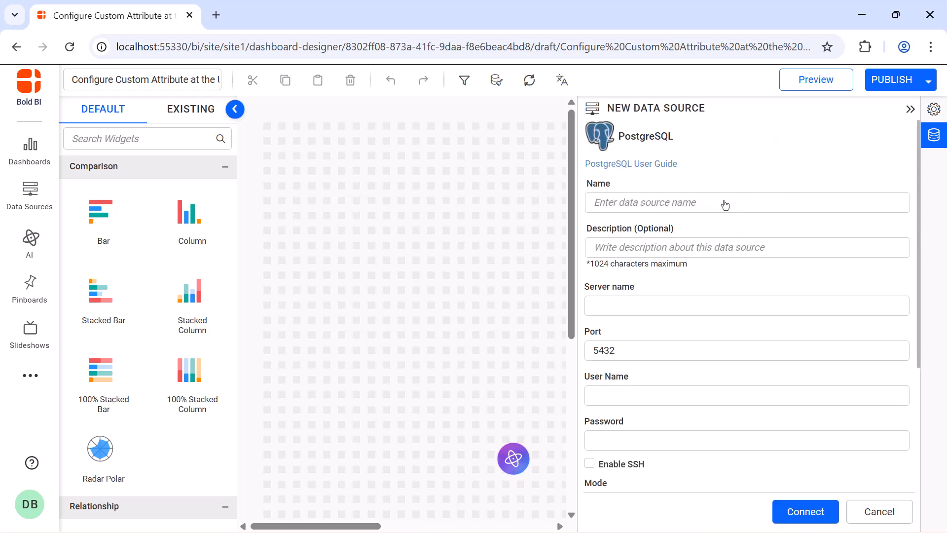
- Enter the data source name 'Custom Attributes at Group Level Data', server, port and user name
left_click(724, 205)
type("Custom Attribute at the User Level Data")
left_click(719, 301)
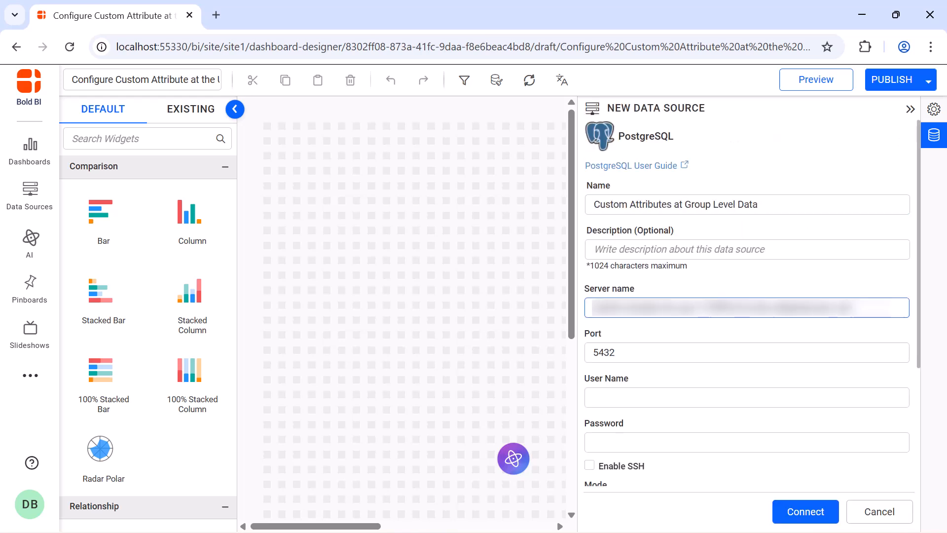
double_click(710, 351)
key("ctrl+v")
left_click(705, 391)
key("ctrl+v")
- Enter the password and database 'sample-dashboards', then connect
left_click(702, 441)
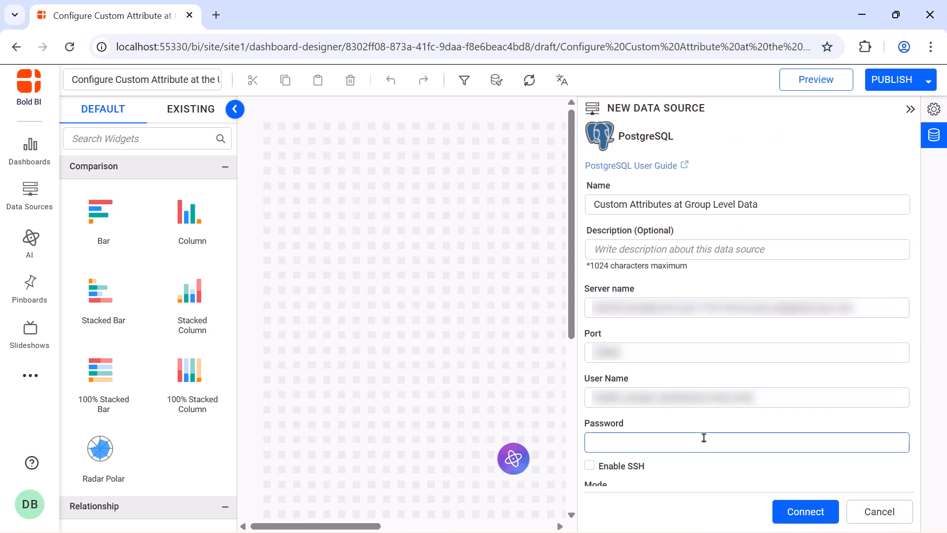
key("ctrl+v")
scroll(702, 437, "down", 3)
left_click(700, 368)
key("ctrl+v")
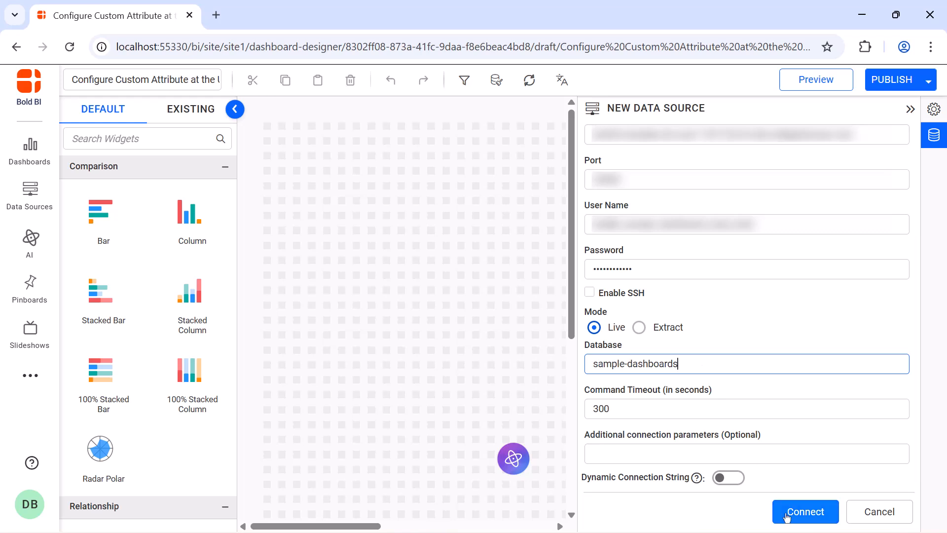
left_click(803, 512)
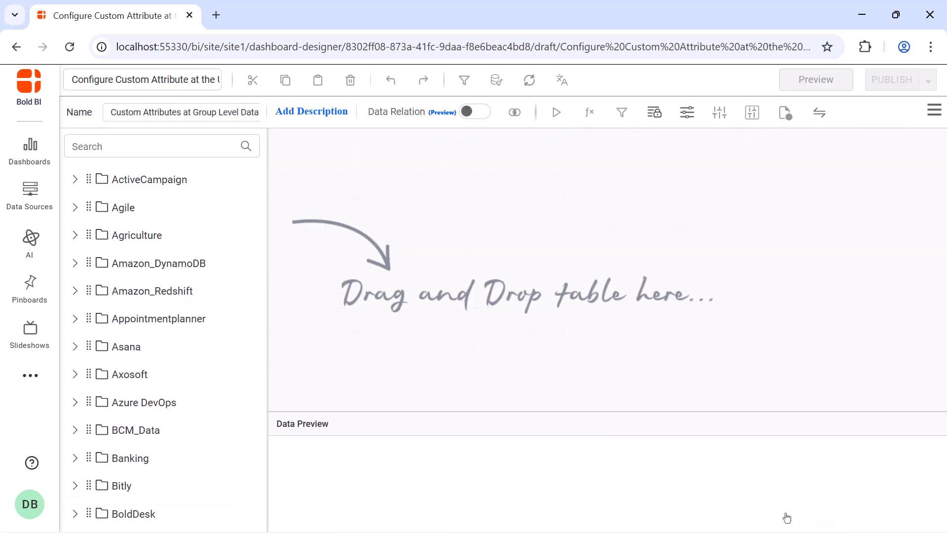
- Switch the data source to Code mode with the generated SQL query loaded
left_click(929, 113)
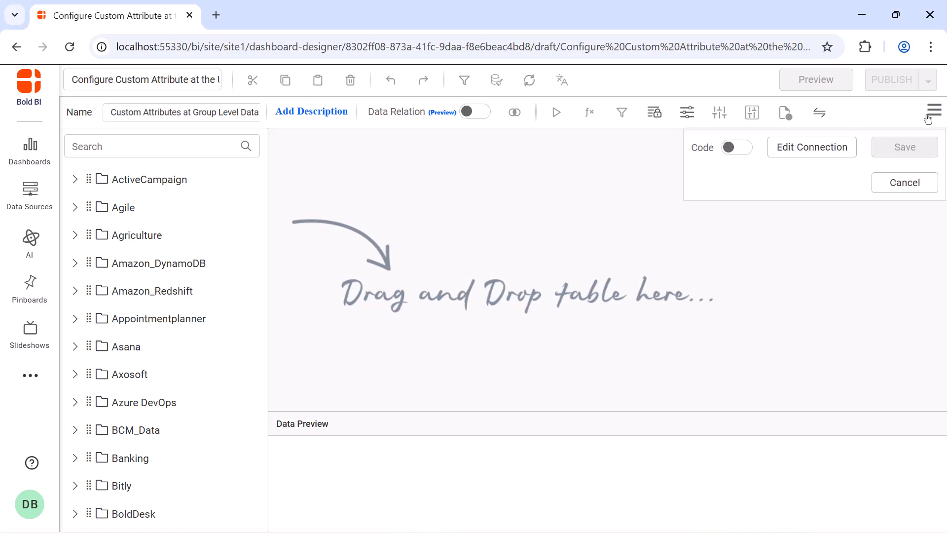
left_click(747, 150)
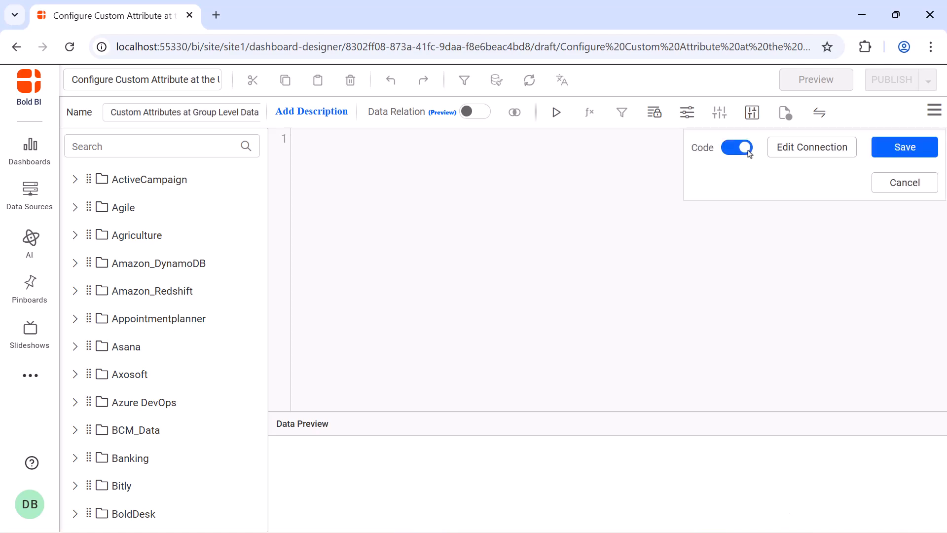
left_click(666, 165)
- Add WHERE "Energy_Consumption_Details"."Sectors" IN ('${{:Sector}}') after FROM and run the query
key("ctrl+v")
key("Return")
type("W")
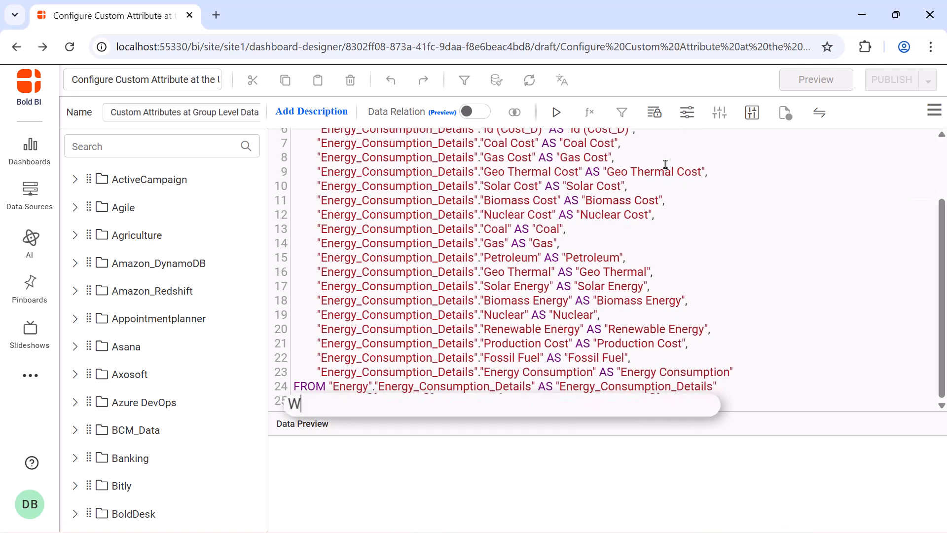
type("HERE \"Energy_Consumption")
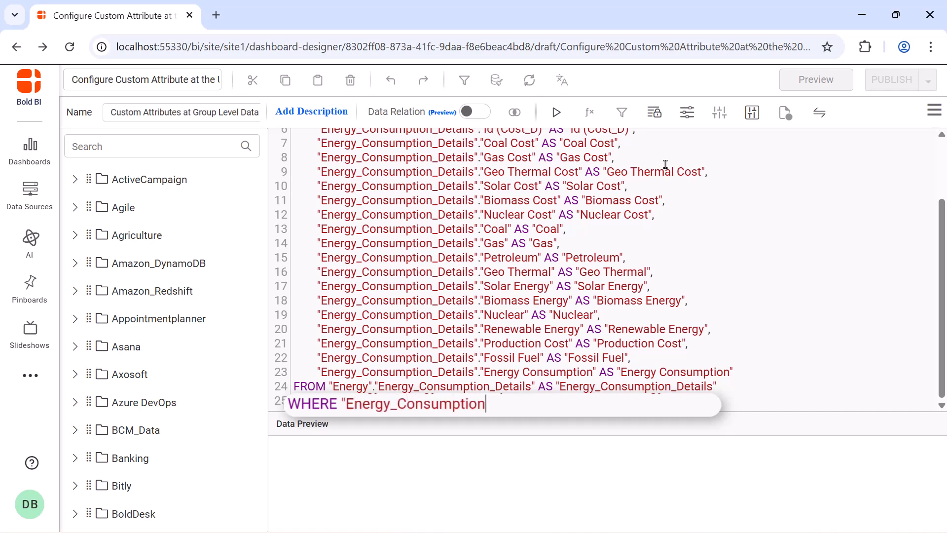
type("_Details\".\"Sectors\" IN")
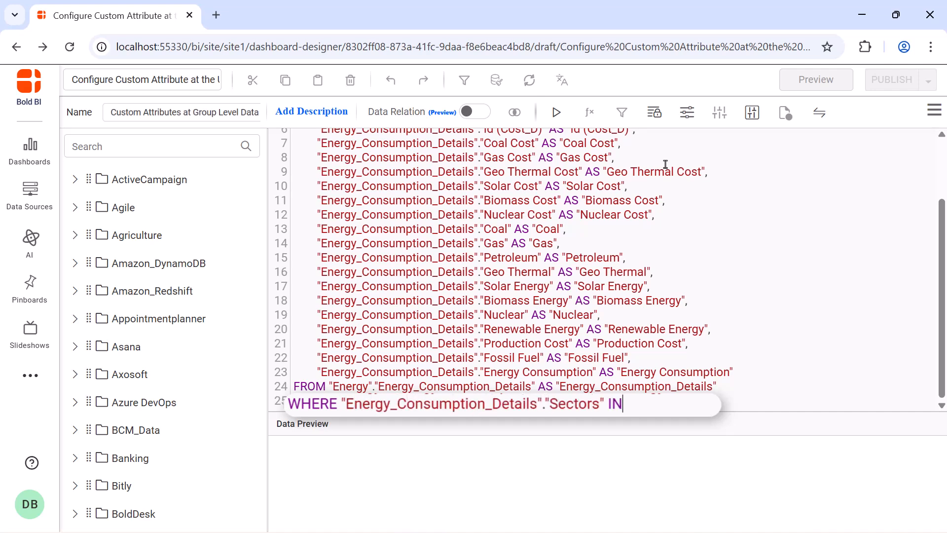
type(" ('${{:Sector}}')")
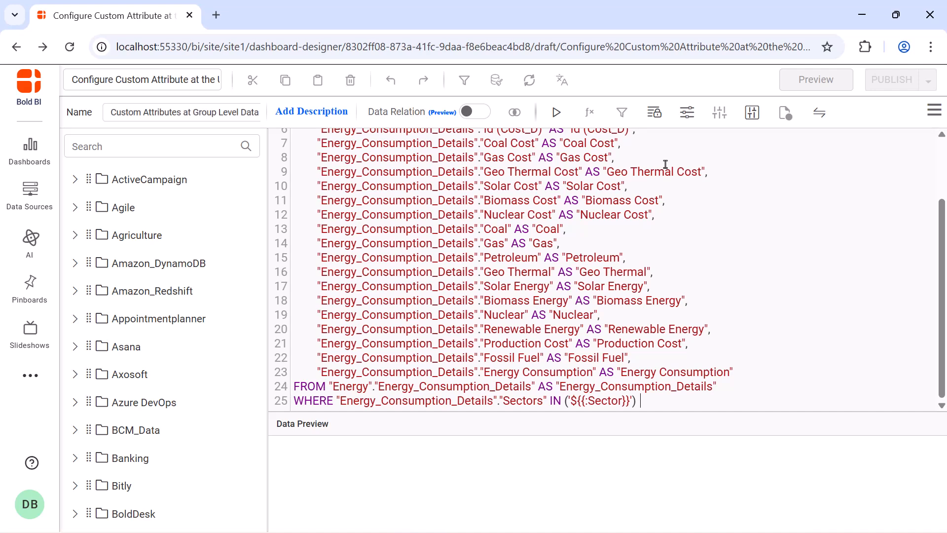
left_click(556, 112)
left_click(502, 362)
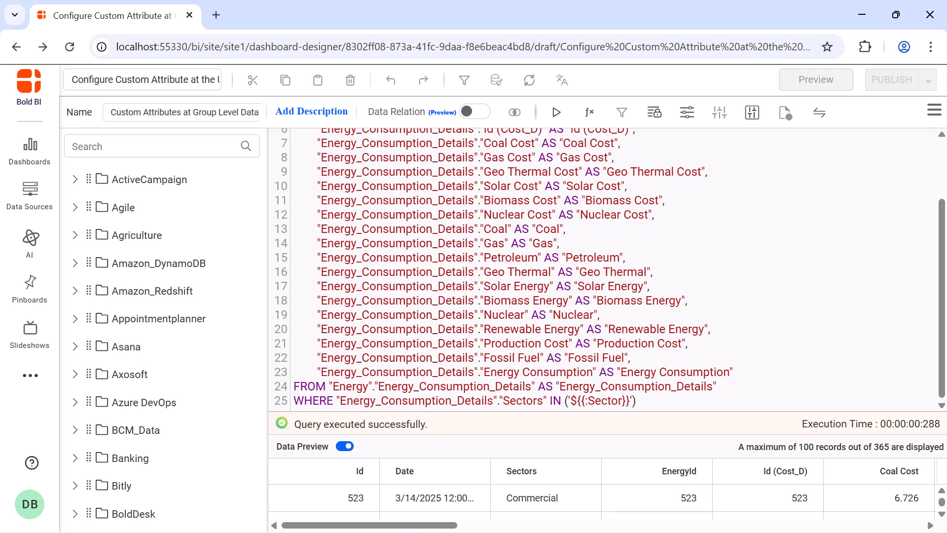
left_click(934, 111)
- Save the data source and place an enlarged bar chart on the canvas
left_click(905, 146)
left_click(909, 111)
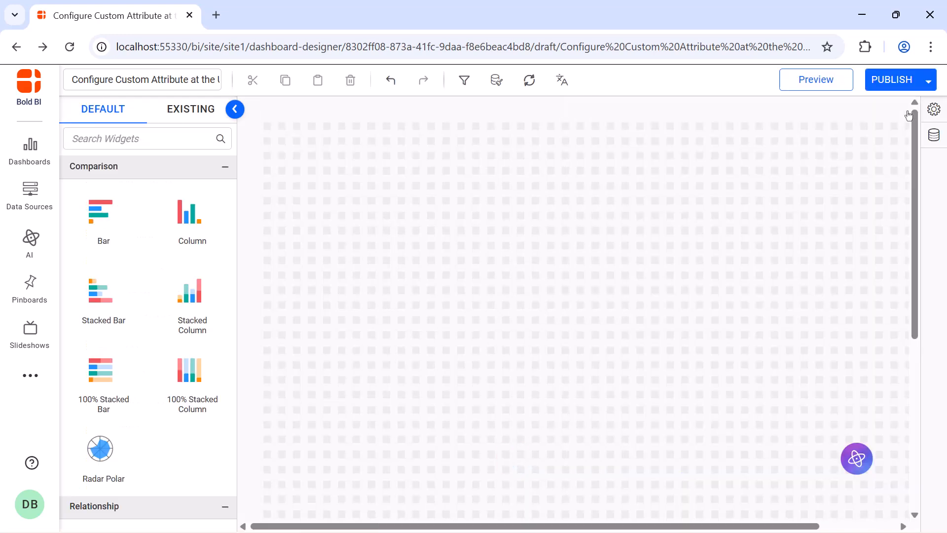
left_click_drag(123, 239, 276, 148)
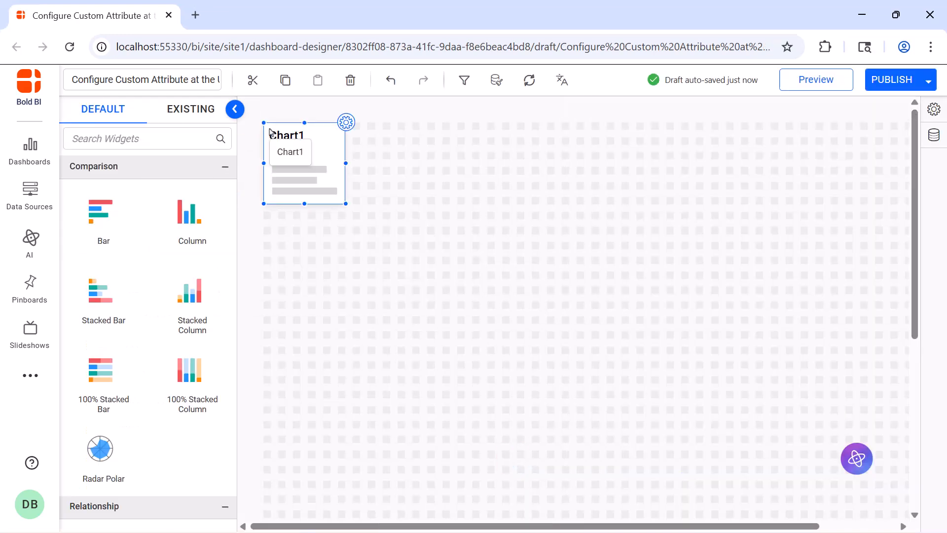
left_click_drag(360, 211, 568, 307)
- Name the chart 'Sectors' and plot Energy Consumption broken down by Sectors
left_click(571, 123)
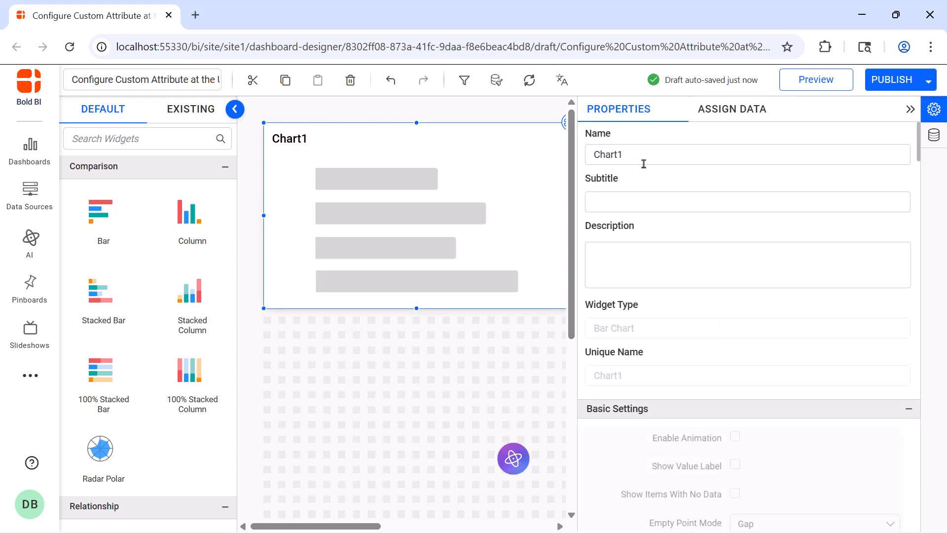
triple_click(642, 159)
key("BackSpace")
type("Sectors")
left_click(727, 110)
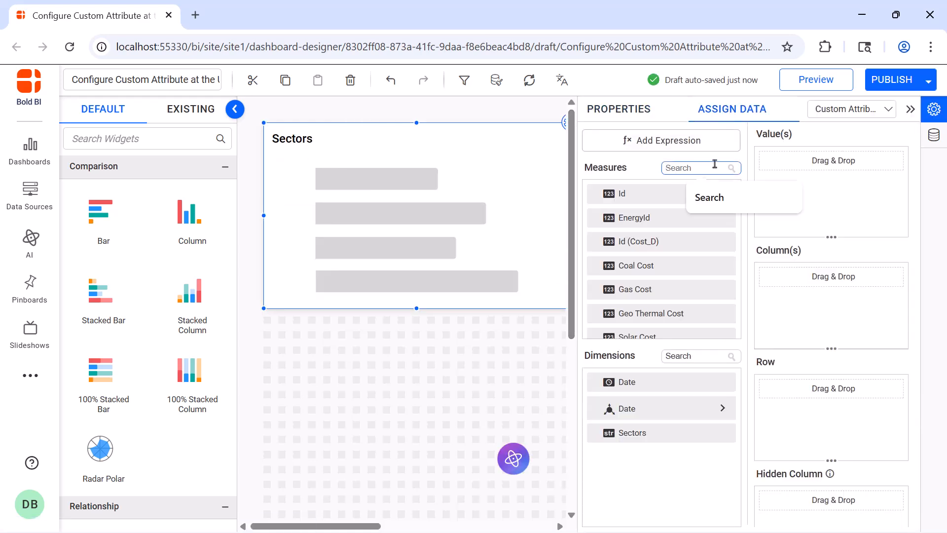
left_click(712, 168)
type("en")
left_click_drag(672, 290, 777, 207)
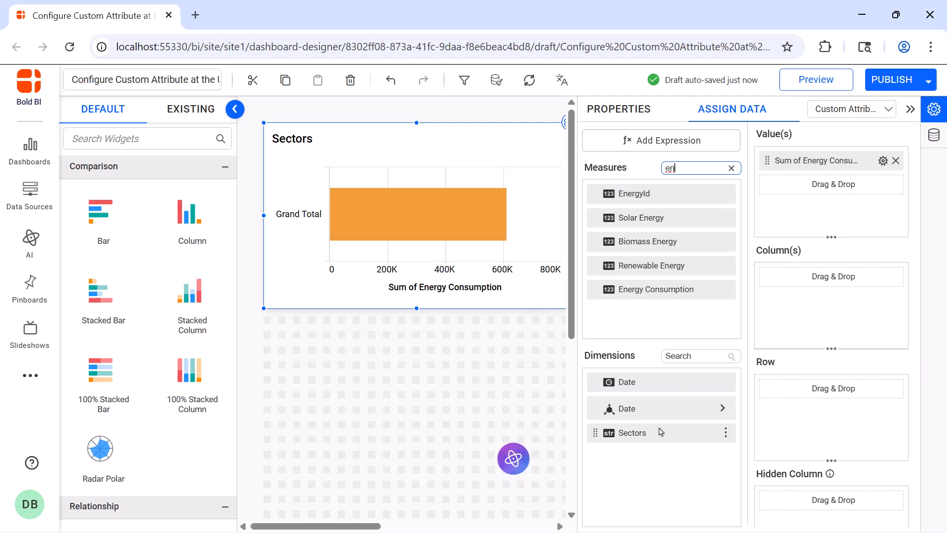
left_click_drag(660, 432, 766, 321)
left_click(911, 109)
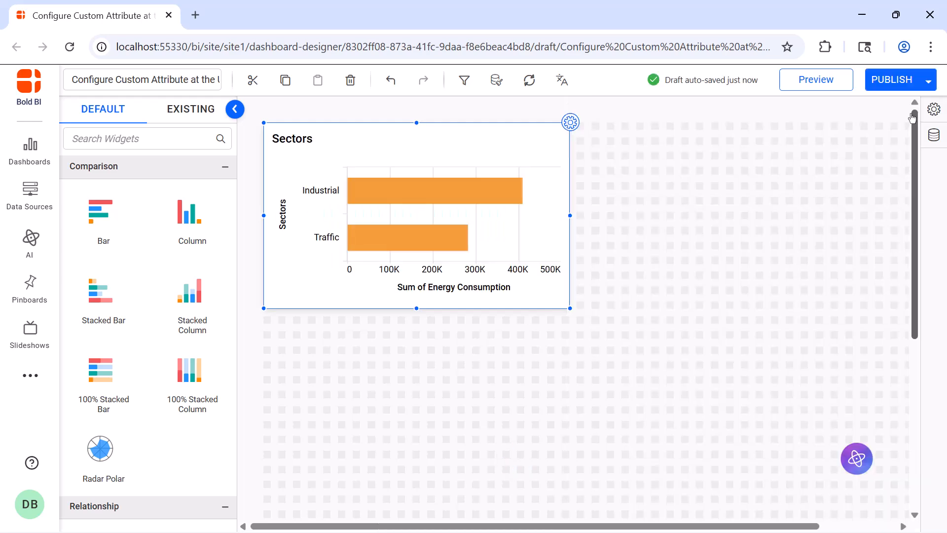
- Publish the dashboard and view the published version
left_click(891, 79)
left_click(644, 482)
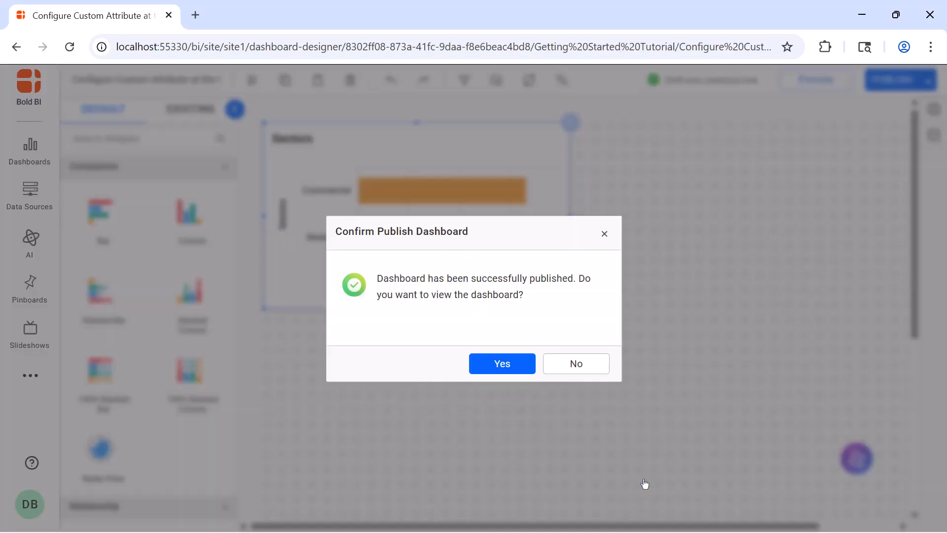
left_click(512, 369)
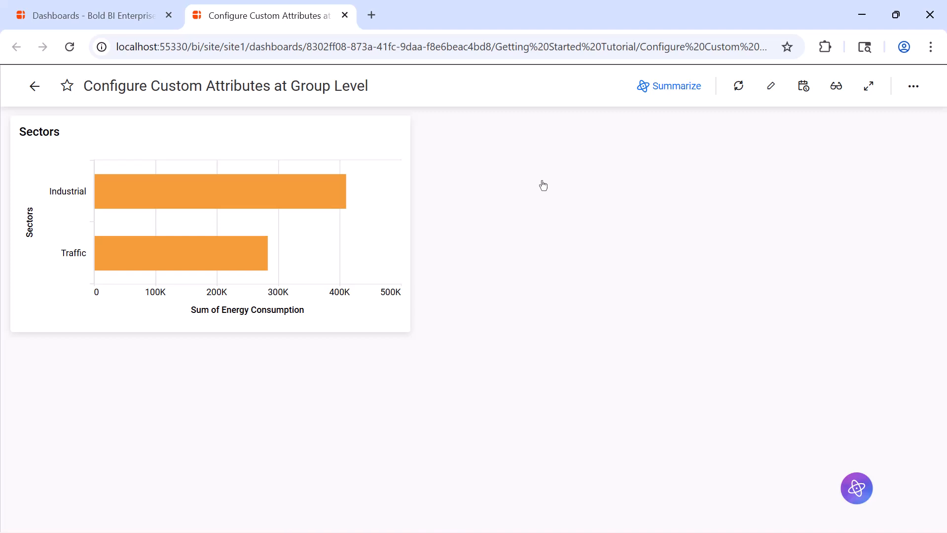
- Close the dashboard tab and sign out of the current account
key("ctrl+w")
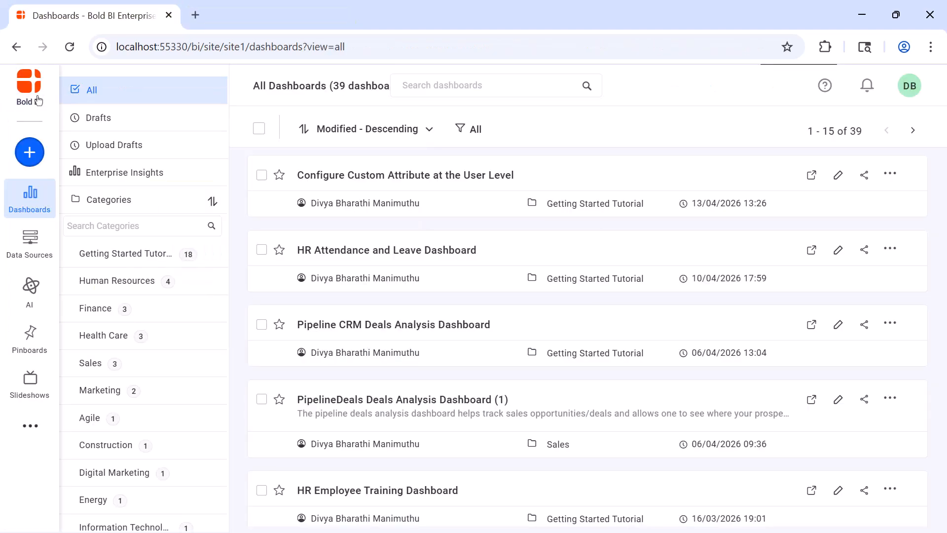
left_click(910, 86)
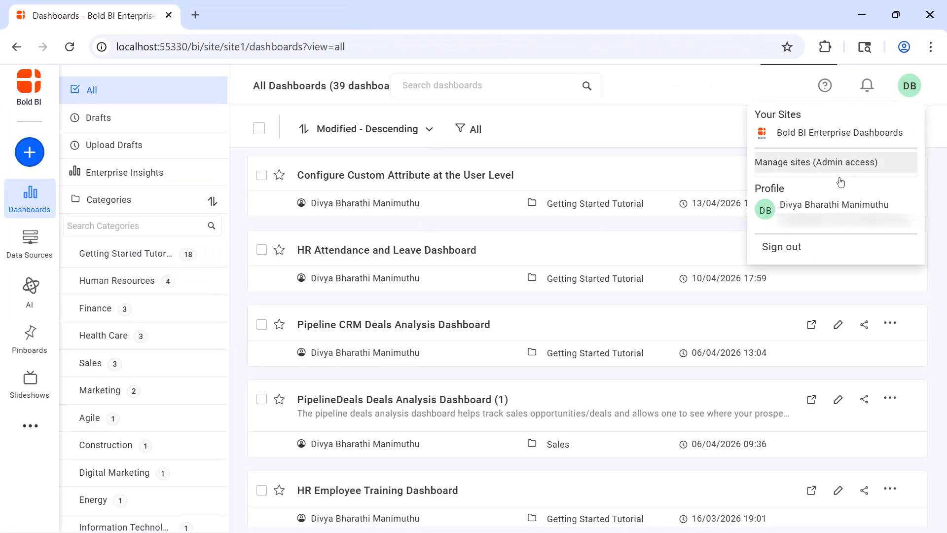
left_click(797, 246)
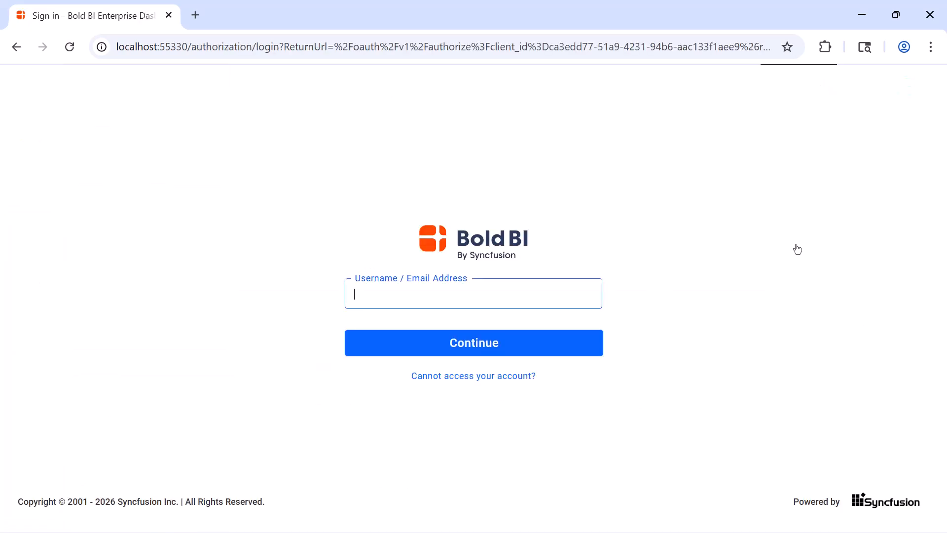
- Sign in as the group user and open the 'Configure Custom Attributes at group Level' dashboard
key("ctrl+v")
key("Return")
type("••••••••")
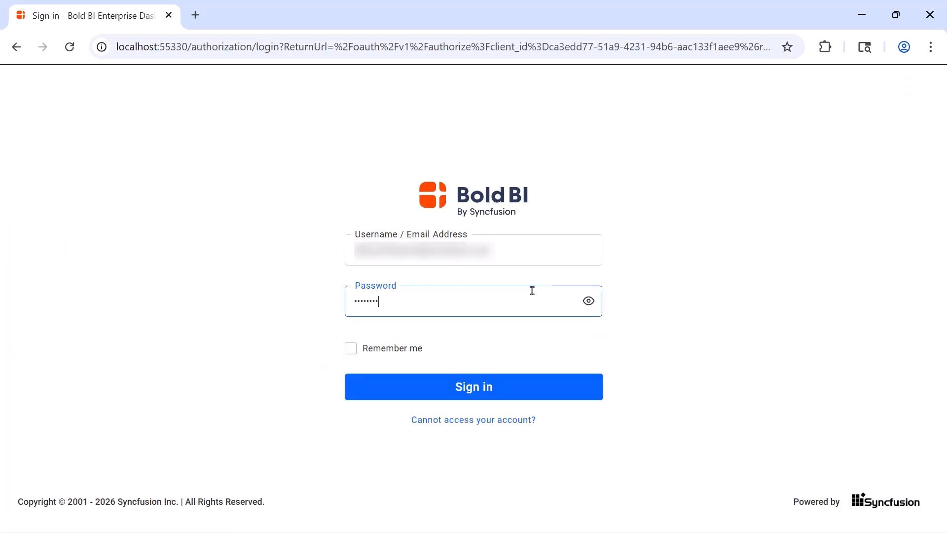
type("•••")
key("Return")
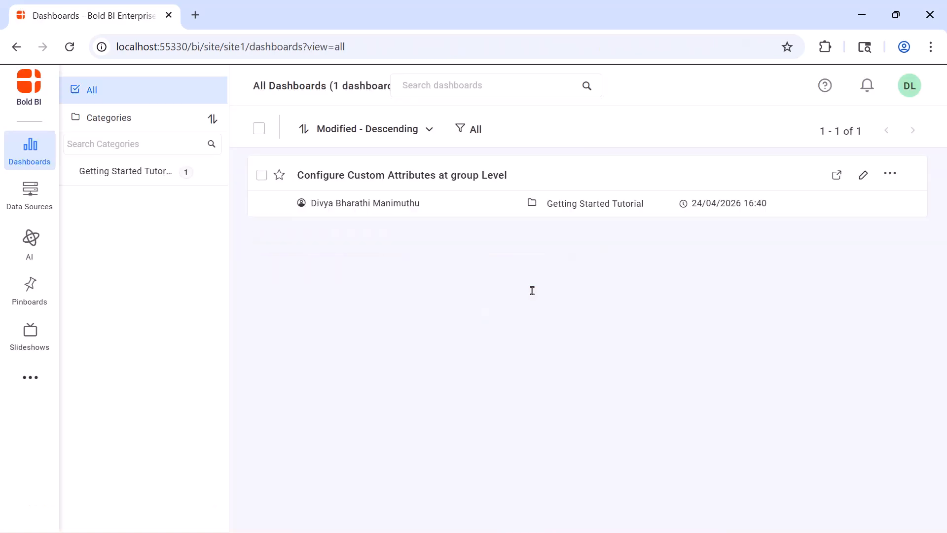
left_click(542, 184)
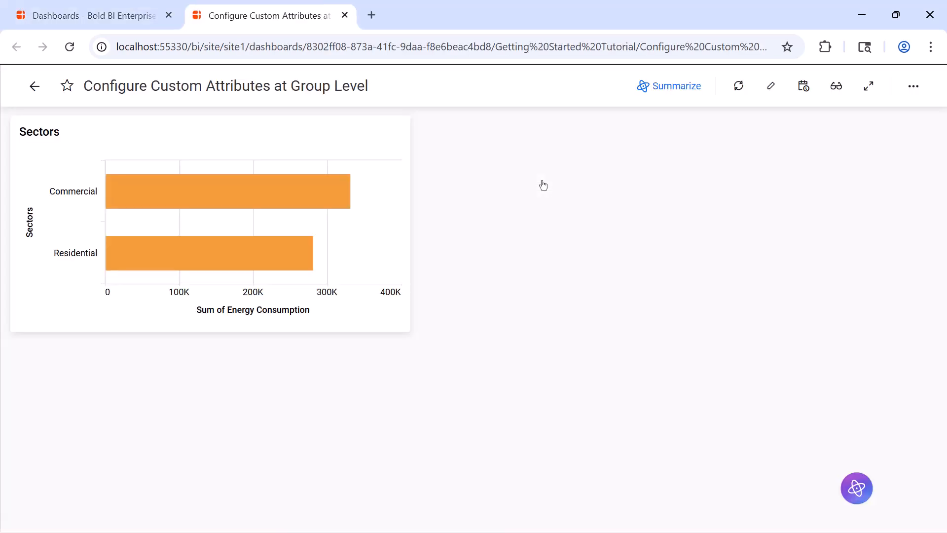